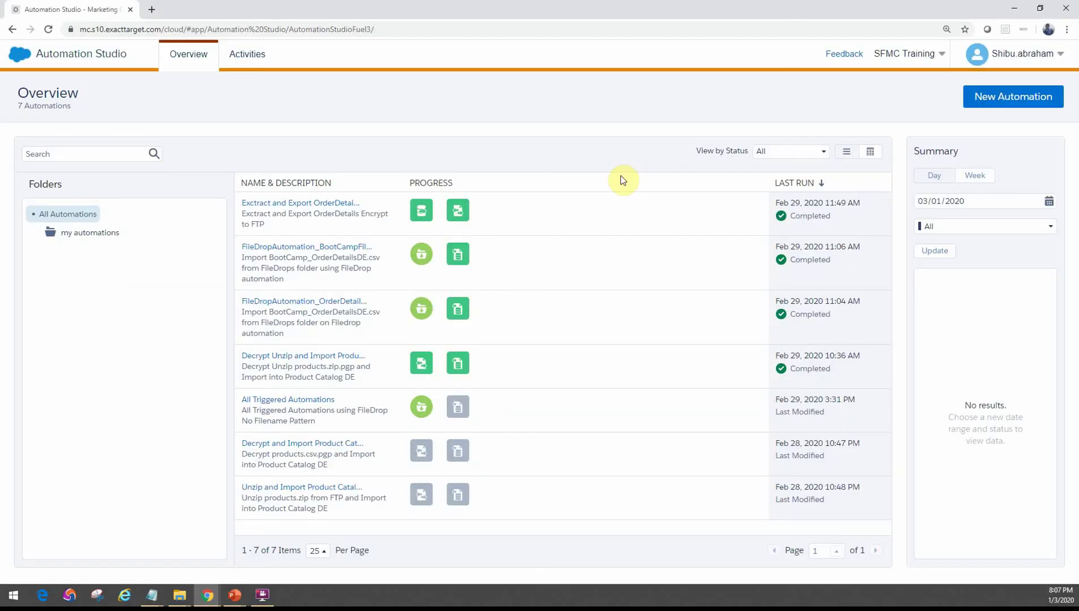
Start a new File Transfer activity from the Activities list.
{"action": "left_click", "coordinate": [243, 53]}
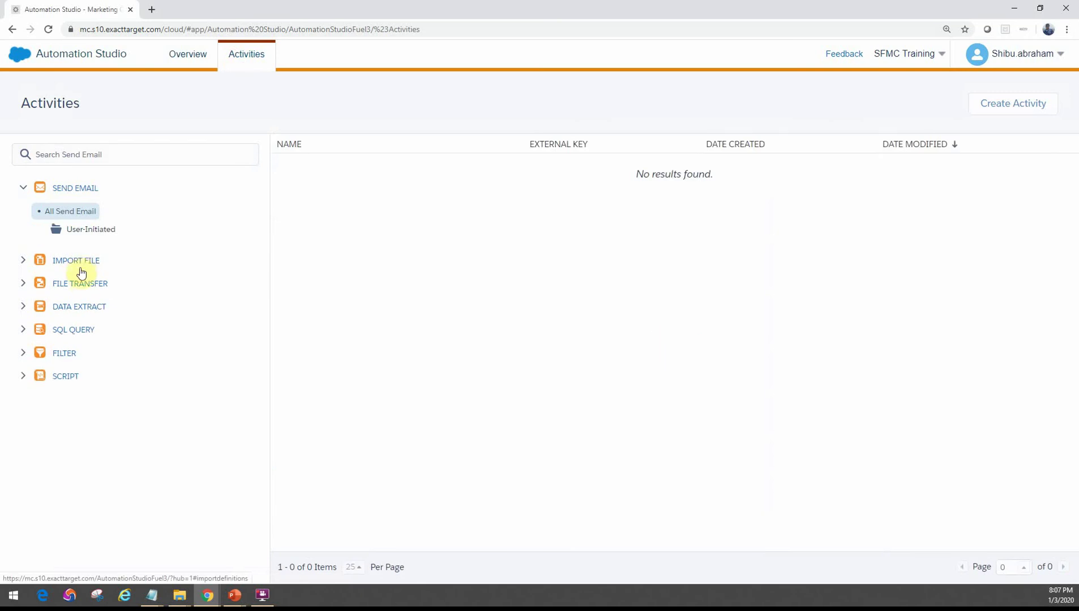
{"action": "left_click", "coordinate": [82, 281]}
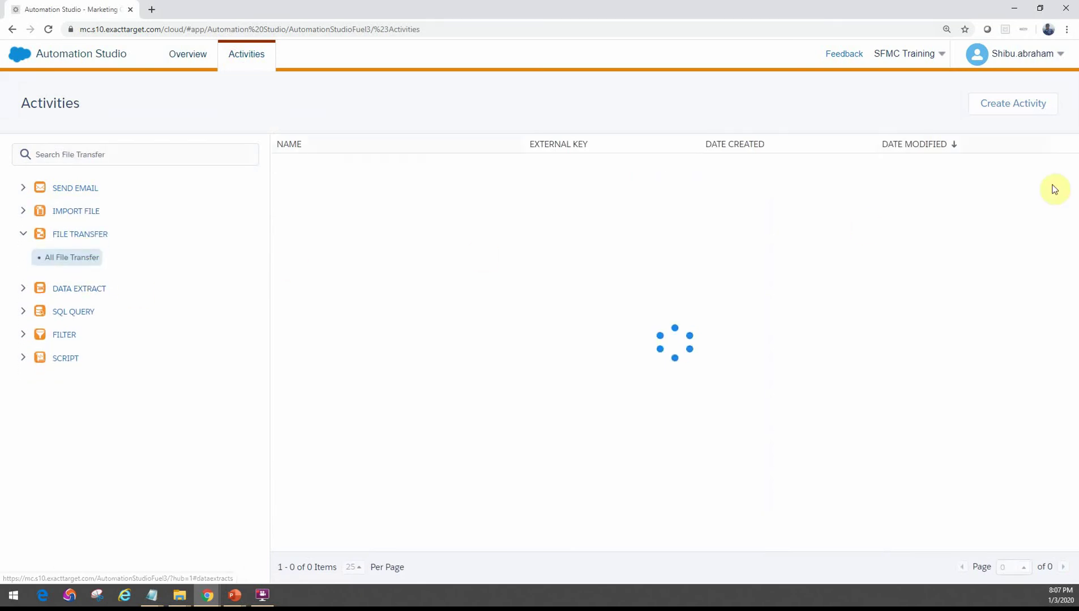
{"action": "left_click", "coordinate": [1013, 104]}
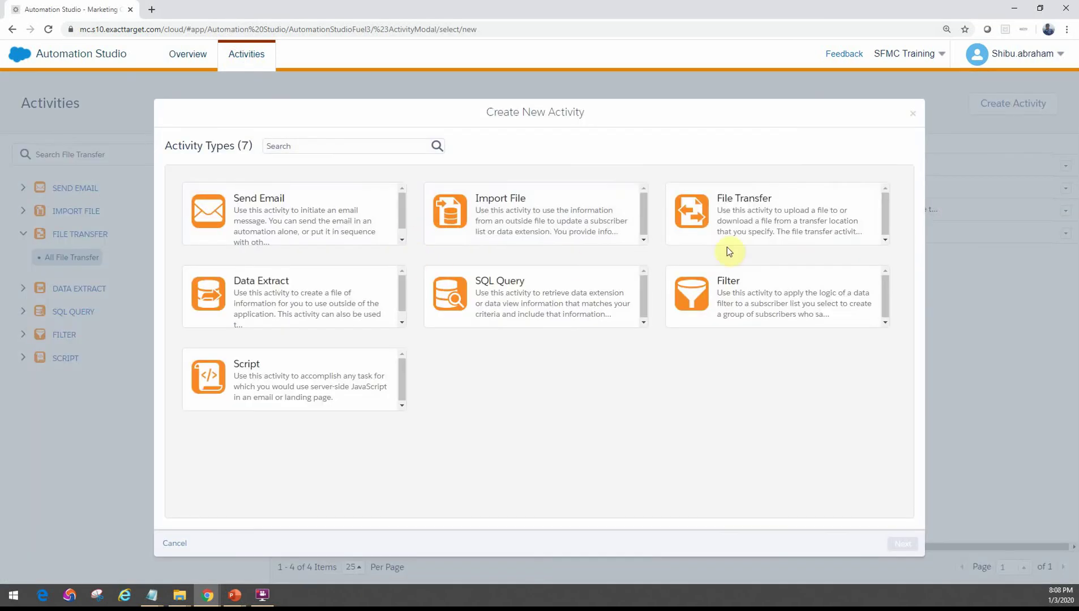
{"action": "left_click", "coordinate": [748, 208]}
{"action": "left_click", "coordinate": [902, 543]}
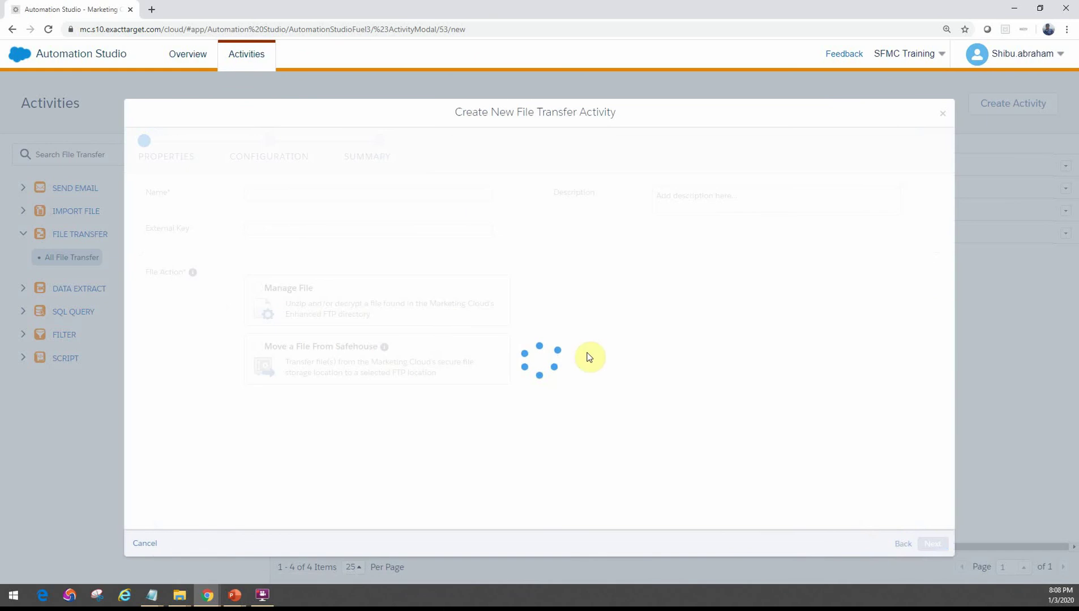
Name the activity 'Export Customer Data to FTP' and set it to Move a File From Safehouse.
{"action": "left_click", "coordinate": [274, 197]}
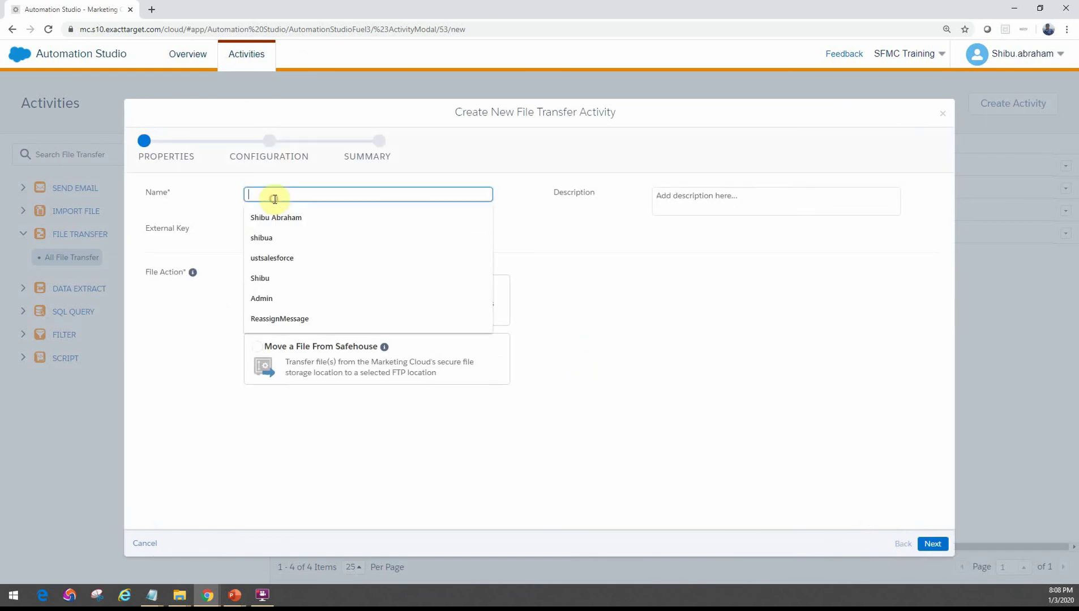
{"action": "type", "text": "Cus"}
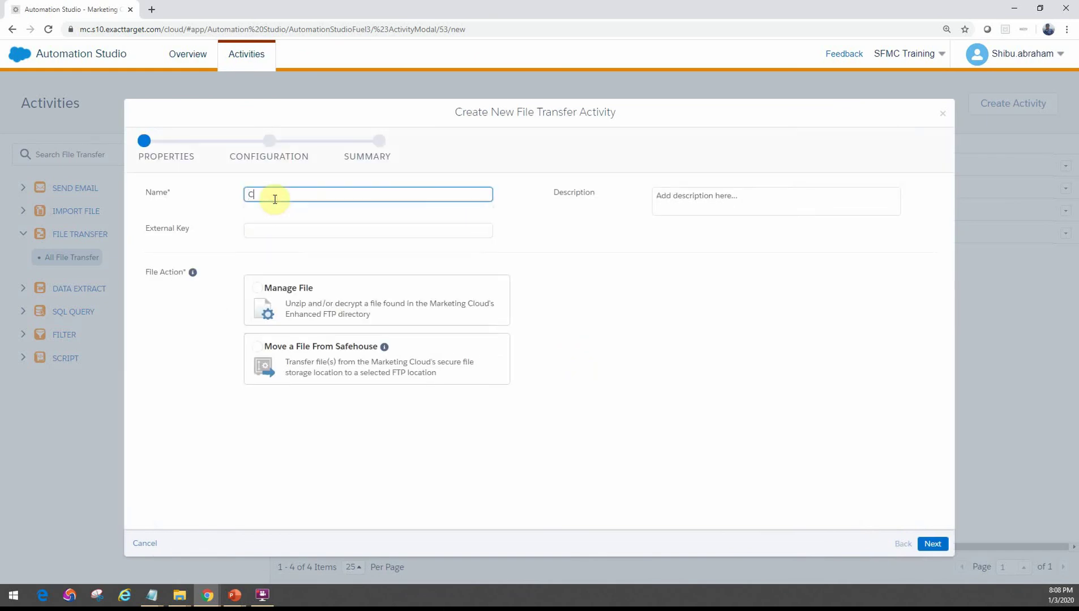
{"action": "key", "text": "BackSpace"}
{"action": "key", "text": "BackSpace"}
{"action": "key", "text": "BackSpace"}
{"action": "type", "text": "Export Customer Data to FTP"}
{"action": "left_click", "coordinate": [275, 358]}
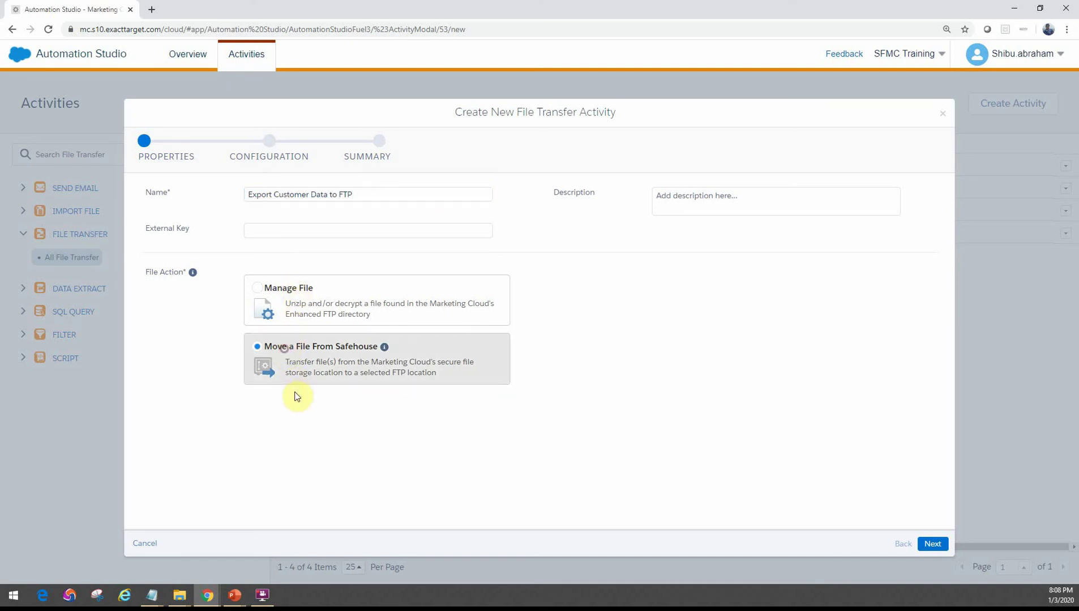
{"action": "mouse_move", "coordinate": [385, 349]}
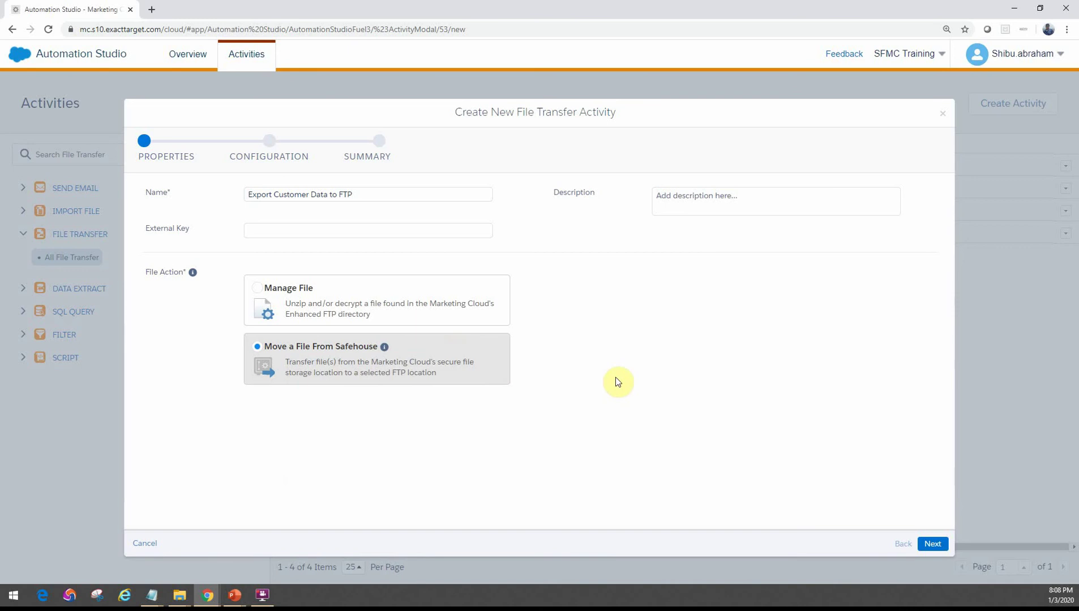
Set the file naming pattern to Customer.csv.
{"action": "left_click", "coordinate": [948, 552]}
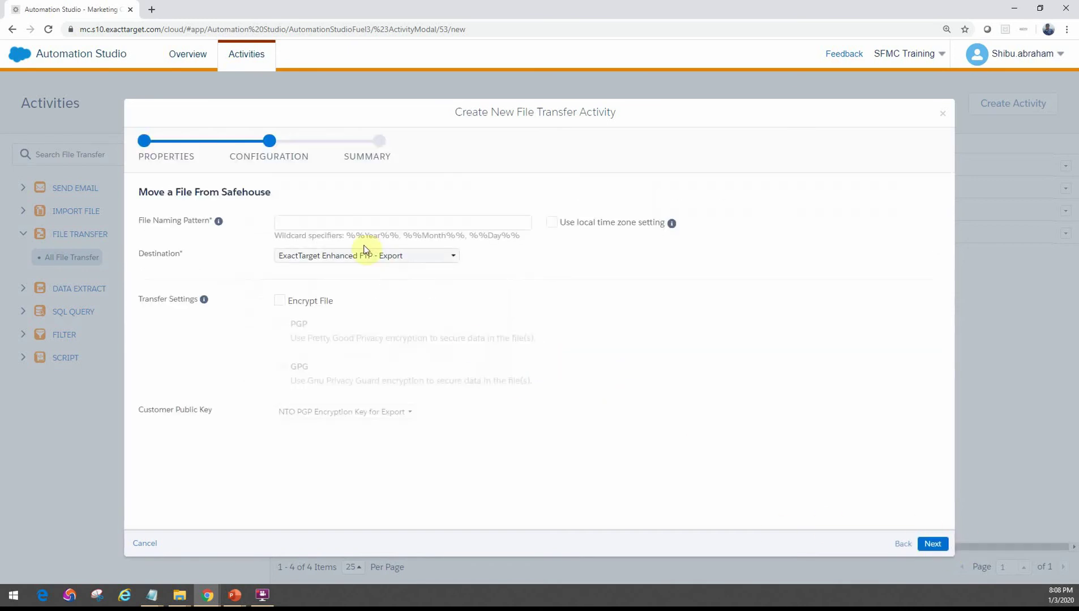
{"action": "left_click", "coordinate": [365, 222]}
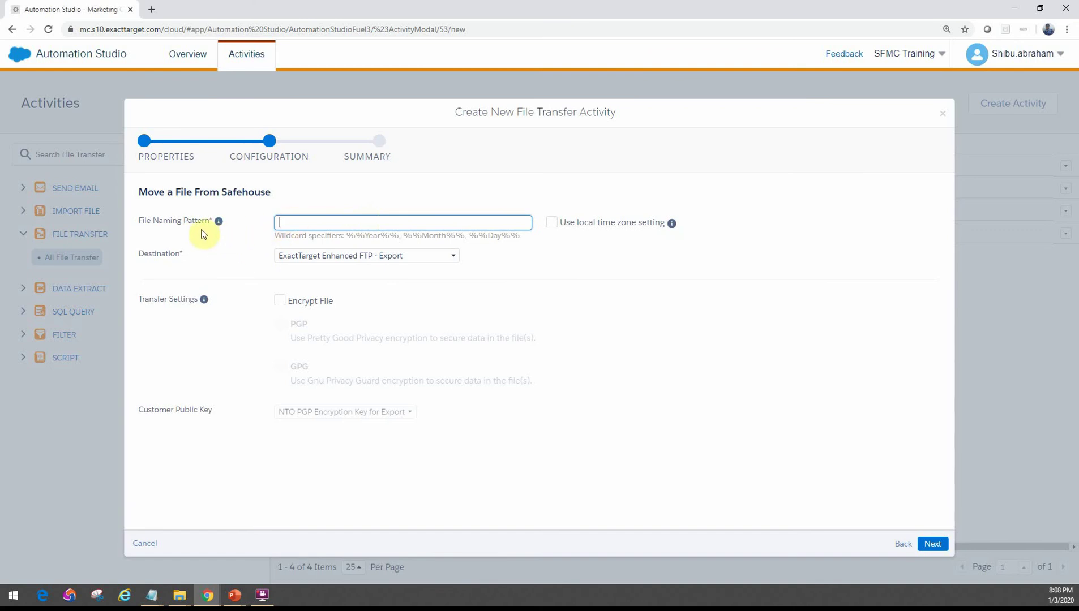
{"action": "left_click", "coordinate": [218, 221]}
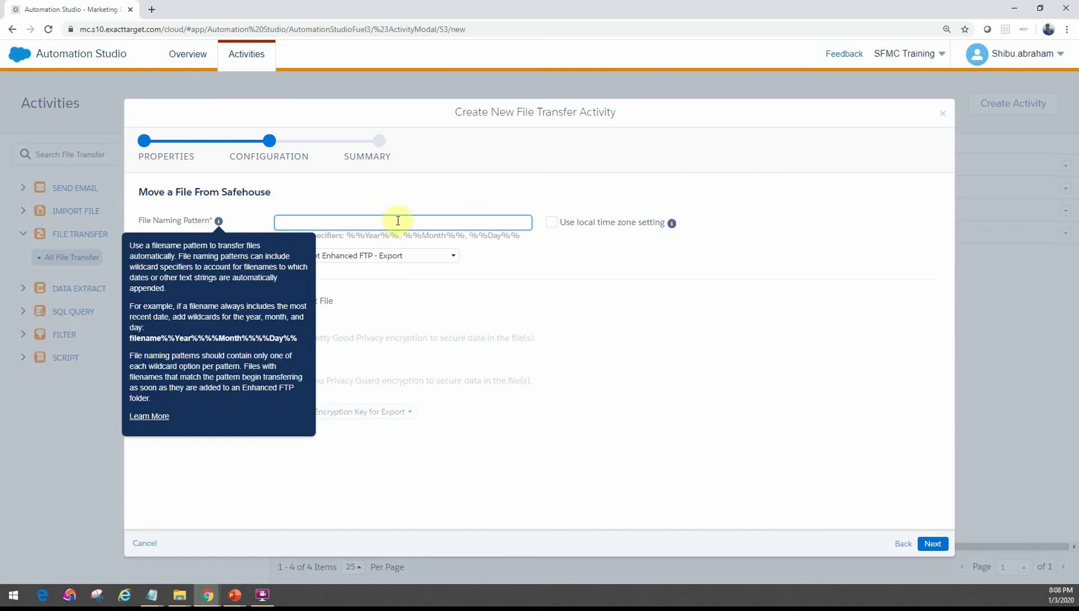
{"action": "type", "text": "Customer.csv"}
{"action": "left_click", "coordinate": [566, 269]}
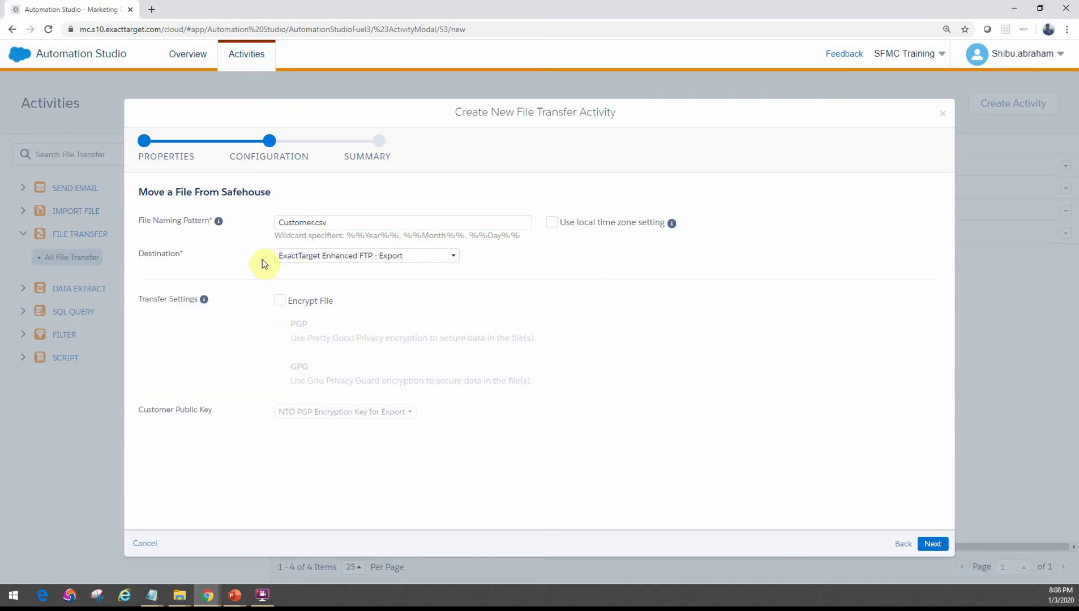
Enable PGP encryption with the NTO export key, keeping ExactTarget Enhanced FTP - Export as destination.
{"action": "left_click", "coordinate": [279, 301]}
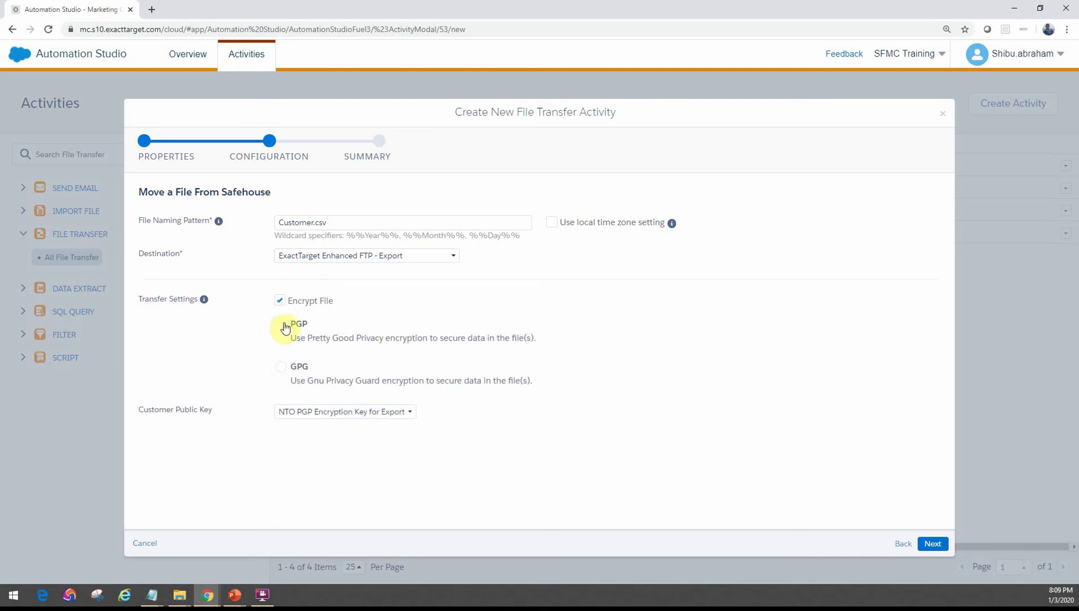
{"action": "left_click", "coordinate": [281, 326]}
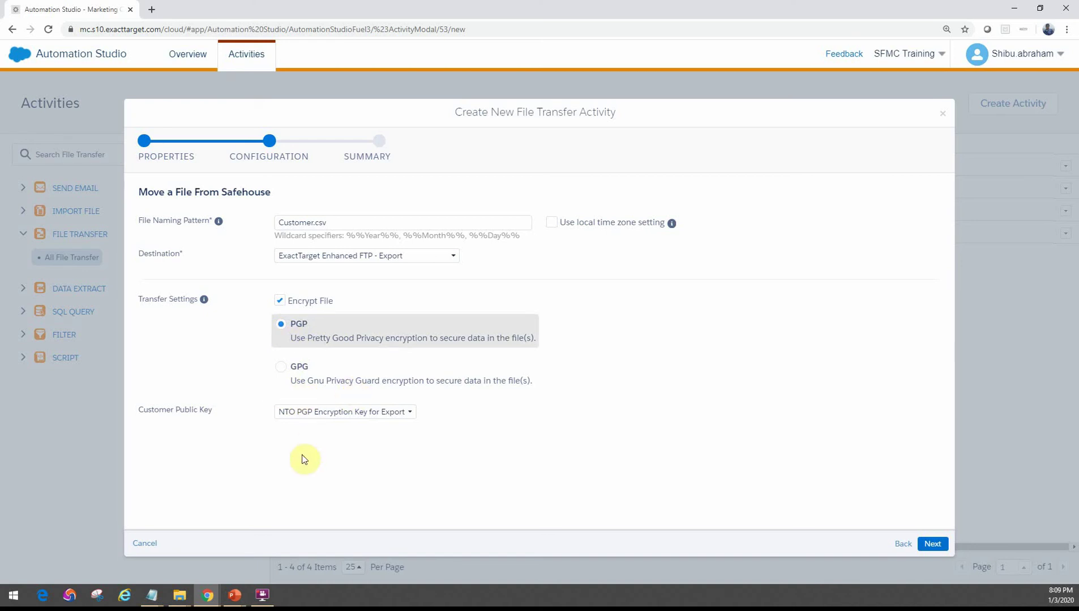
{"action": "left_click", "coordinate": [299, 413]}
{"action": "left_click", "coordinate": [376, 466]}
{"action": "left_click", "coordinate": [347, 259]}
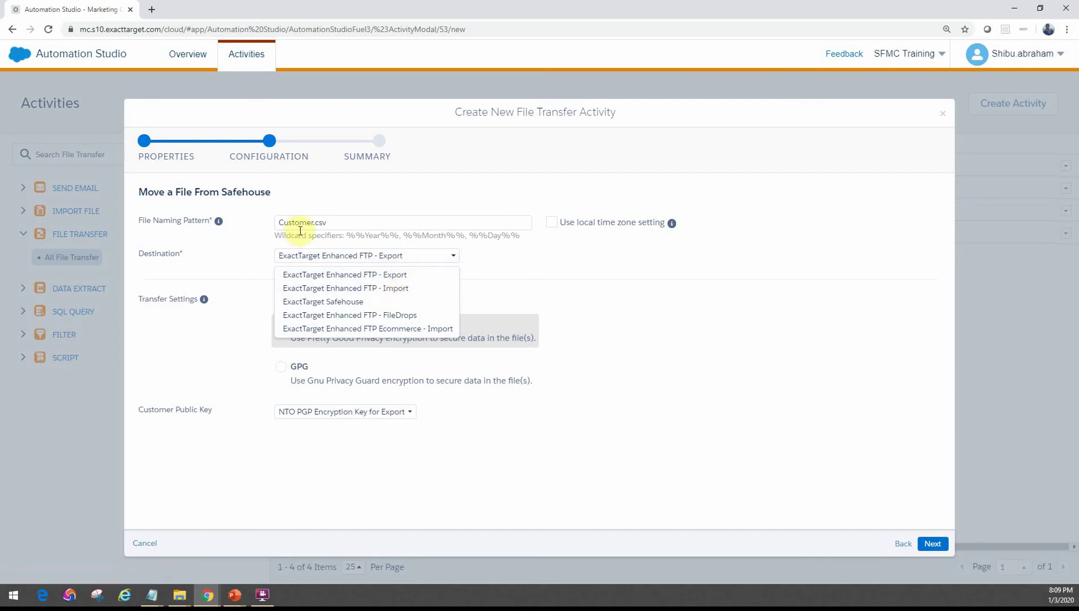
{"action": "left_click", "coordinate": [493, 254]}
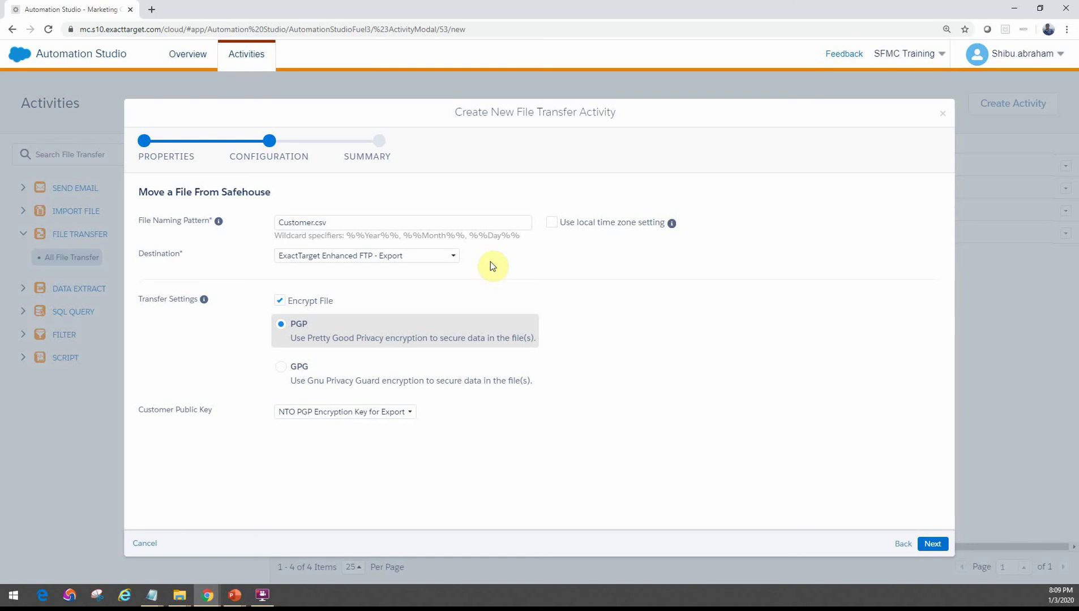
Preview the summary, return to configuration, and leave ExactTarget Enhanced FTP - Export as destination.
{"action": "left_click", "coordinate": [932, 544]}
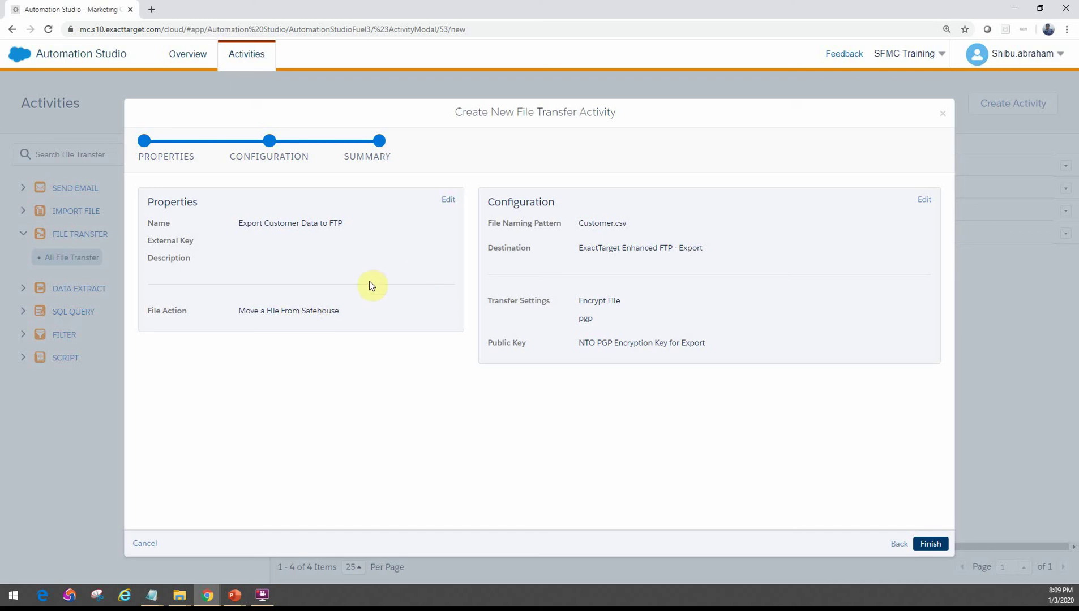
{"action": "left_click", "coordinate": [897, 544]}
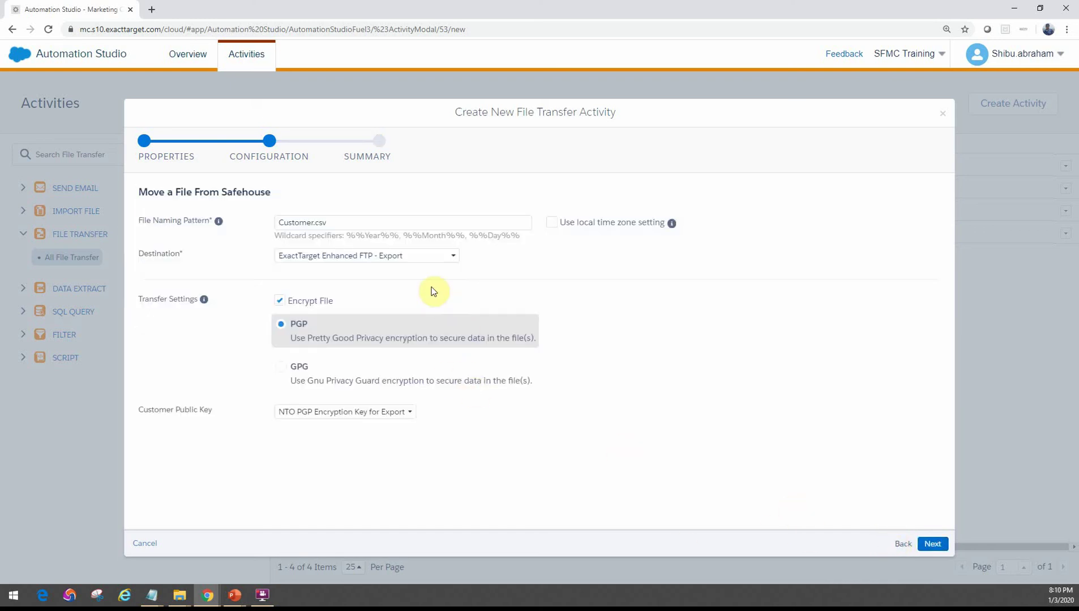
{"action": "left_click", "coordinate": [424, 256]}
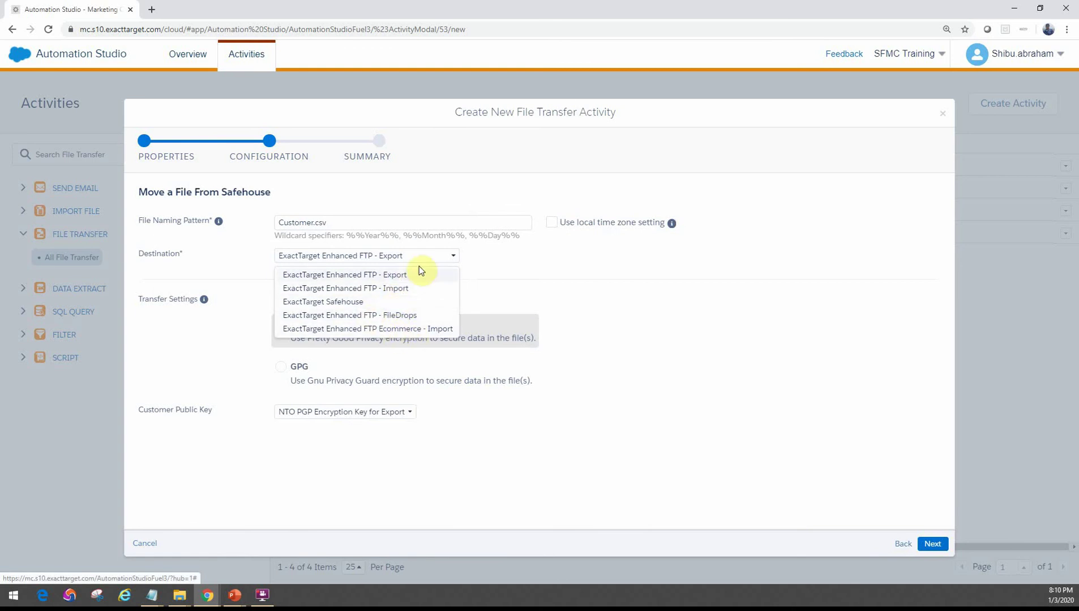
{"action": "left_click", "coordinate": [502, 267]}
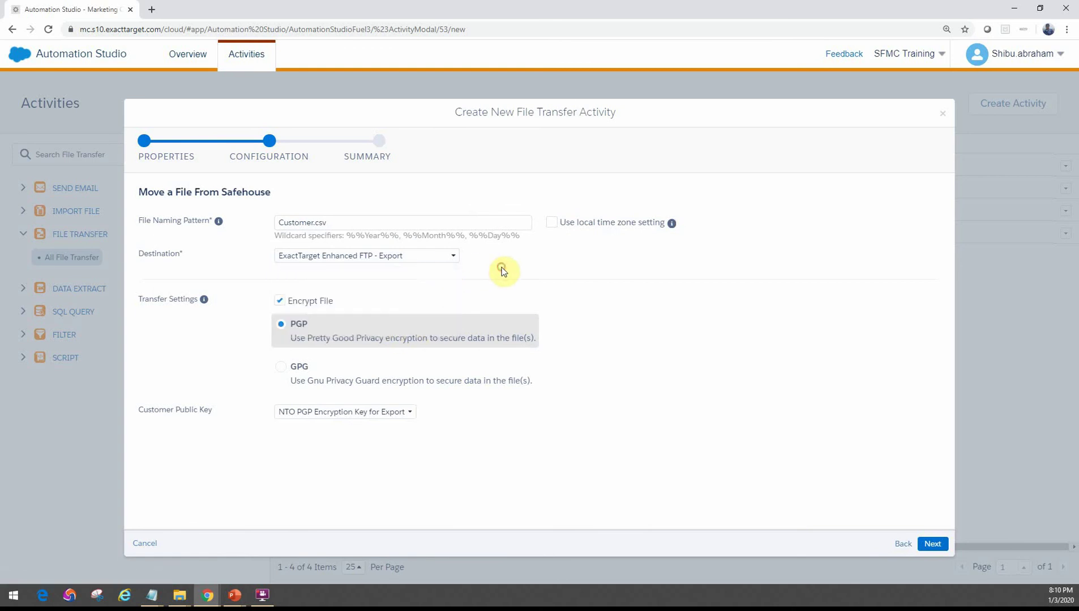
{"action": "left_click", "coordinate": [387, 256]}
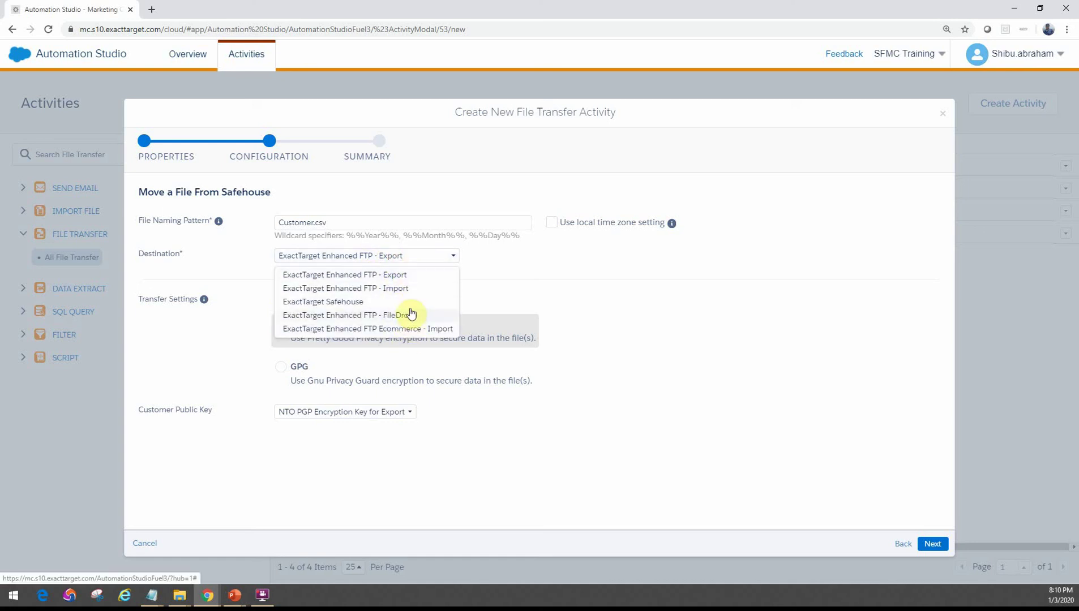
{"action": "left_click", "coordinate": [482, 273]}
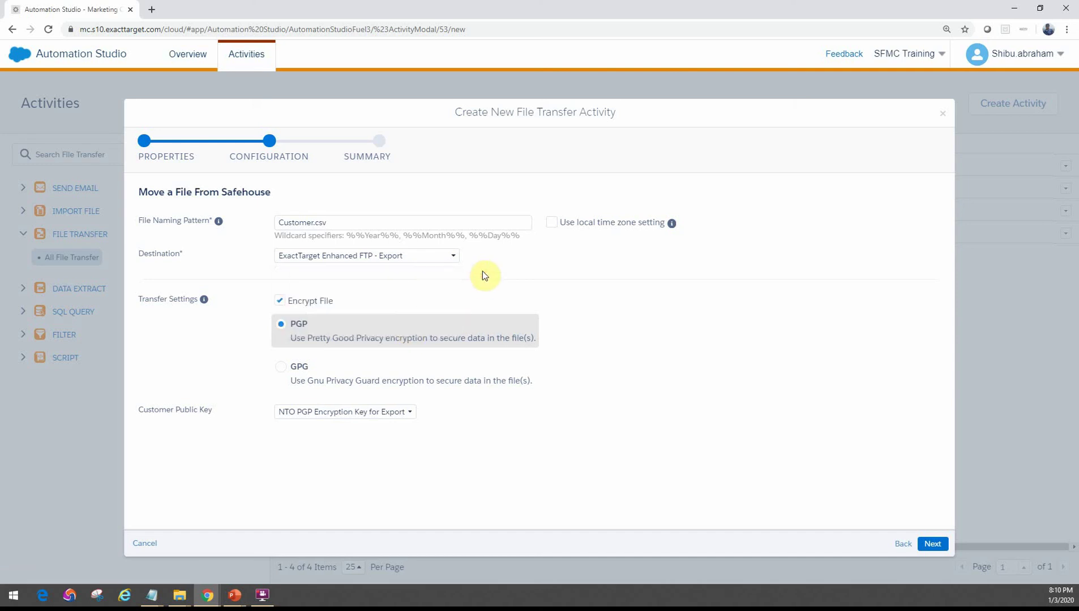
{"action": "left_click", "coordinate": [445, 257]}
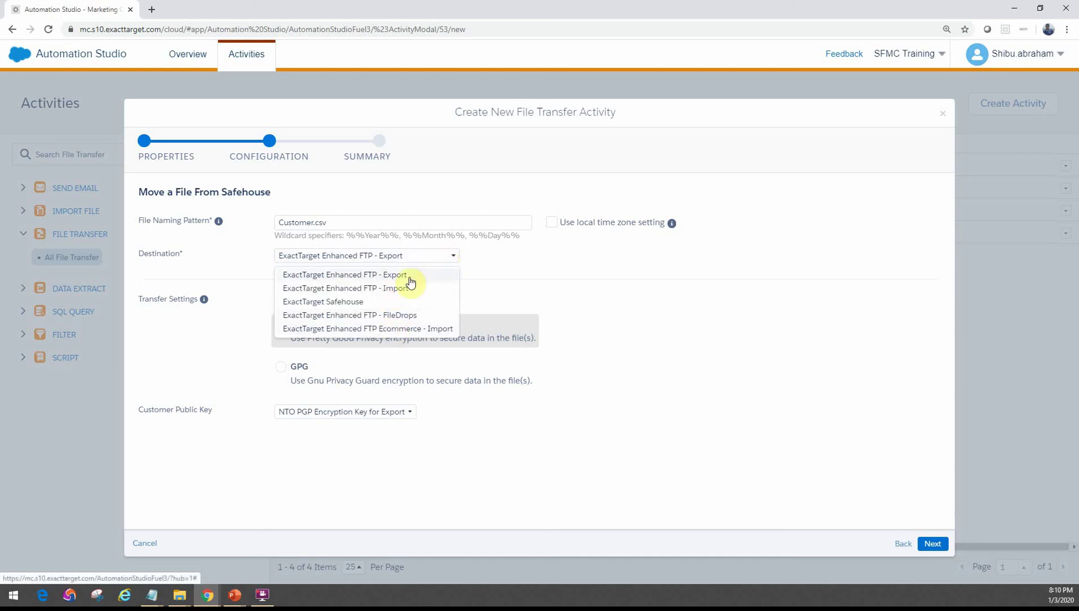
{"action": "left_click", "coordinate": [485, 274]}
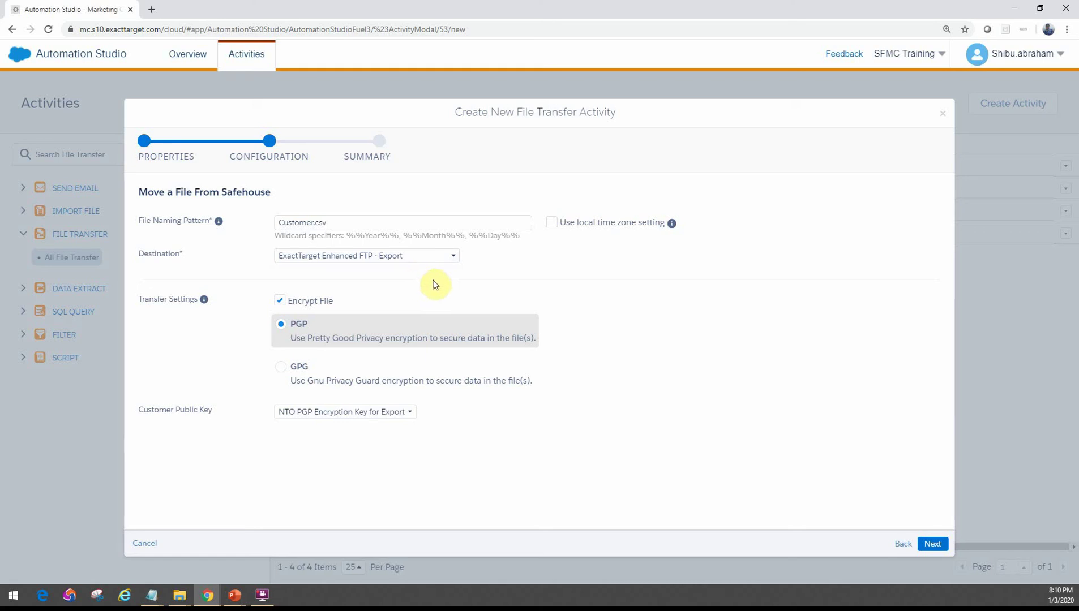
Review the Customer.csv, PGP and Export destination summary, then cancel and discard the activity.
{"action": "left_click", "coordinate": [933, 544]}
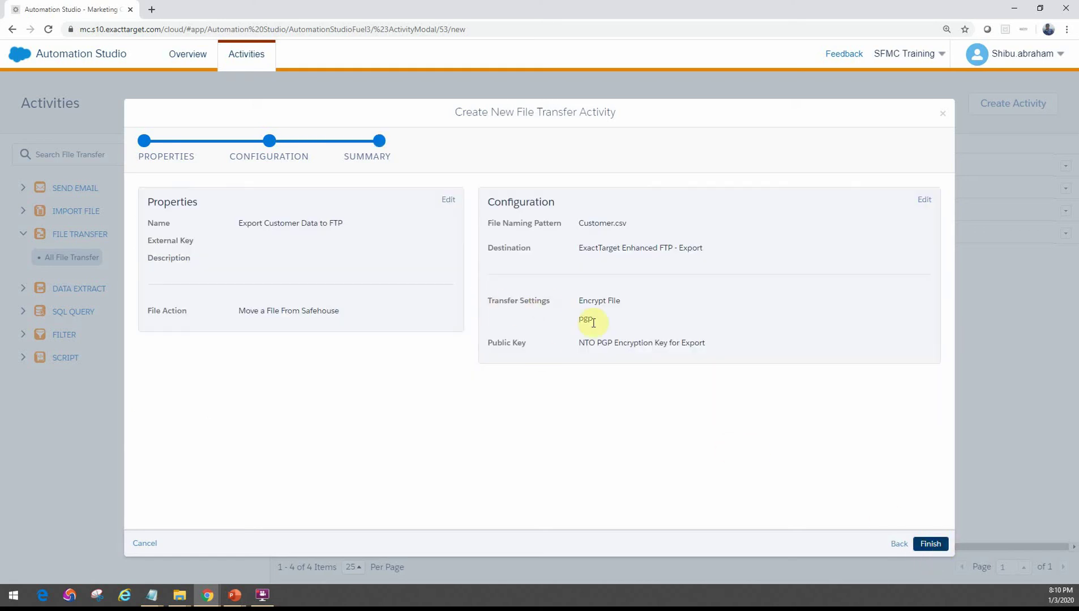
{"action": "left_click_drag", "start_coordinate": [579, 223], "coordinate": [626, 224]}
{"action": "left_click", "coordinate": [616, 303]}
{"action": "left_click_drag", "start_coordinate": [597, 328], "coordinate": [578, 300]}
{"action": "left_click", "coordinate": [645, 318]}
{"action": "left_click_drag", "start_coordinate": [708, 250], "coordinate": [603, 251]}
{"action": "left_click", "coordinate": [621, 265]}
{"action": "left_click", "coordinate": [150, 544]}
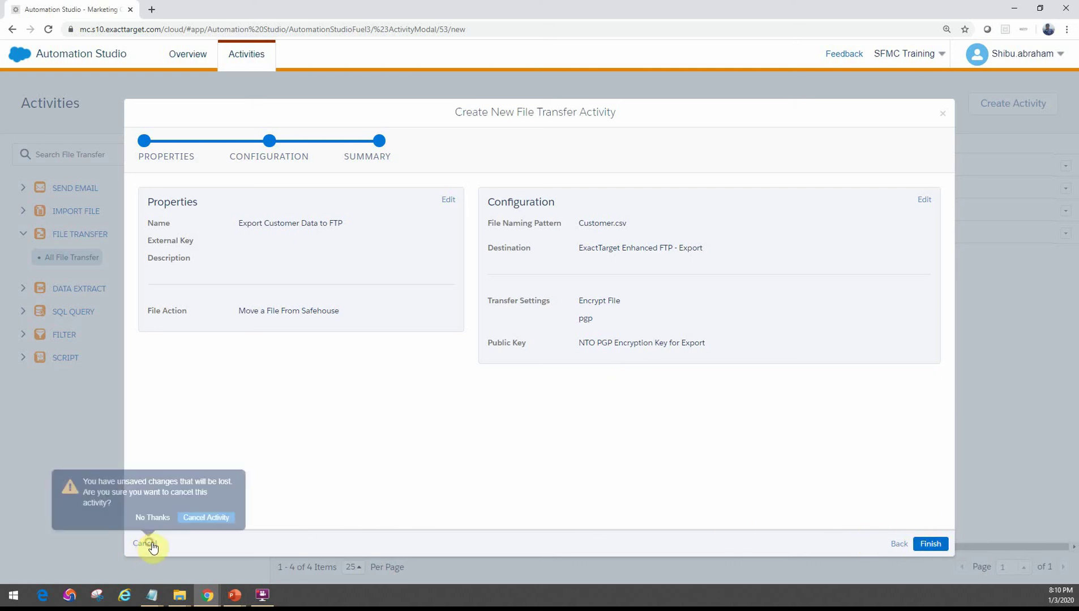
{"action": "left_click", "coordinate": [204, 520]}
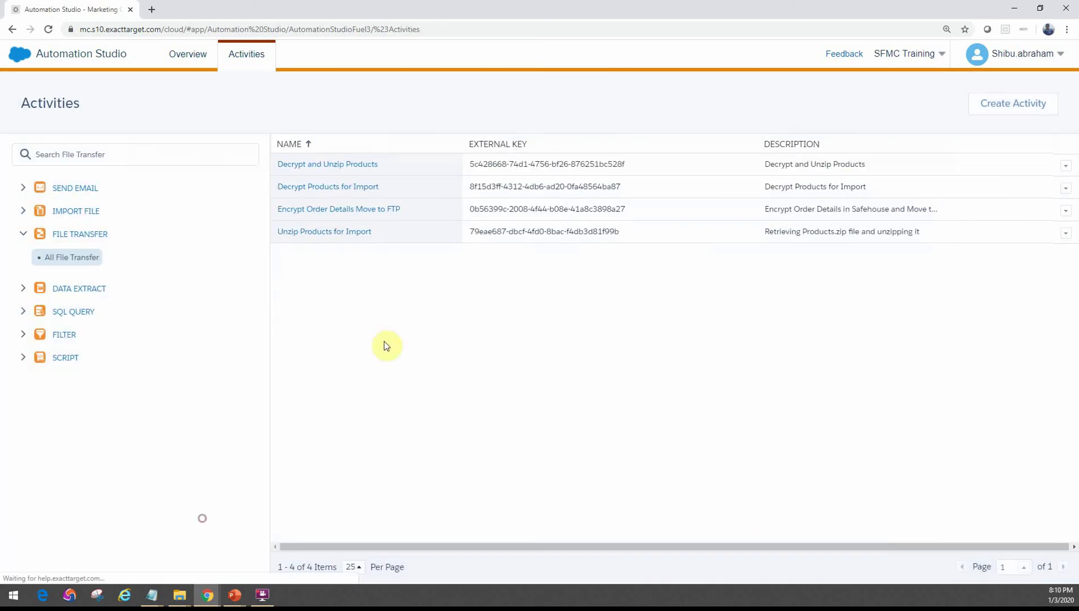
Open the existing Encrypt Order Details Move to FTP activity to view its details.
{"action": "left_click", "coordinate": [333, 215]}
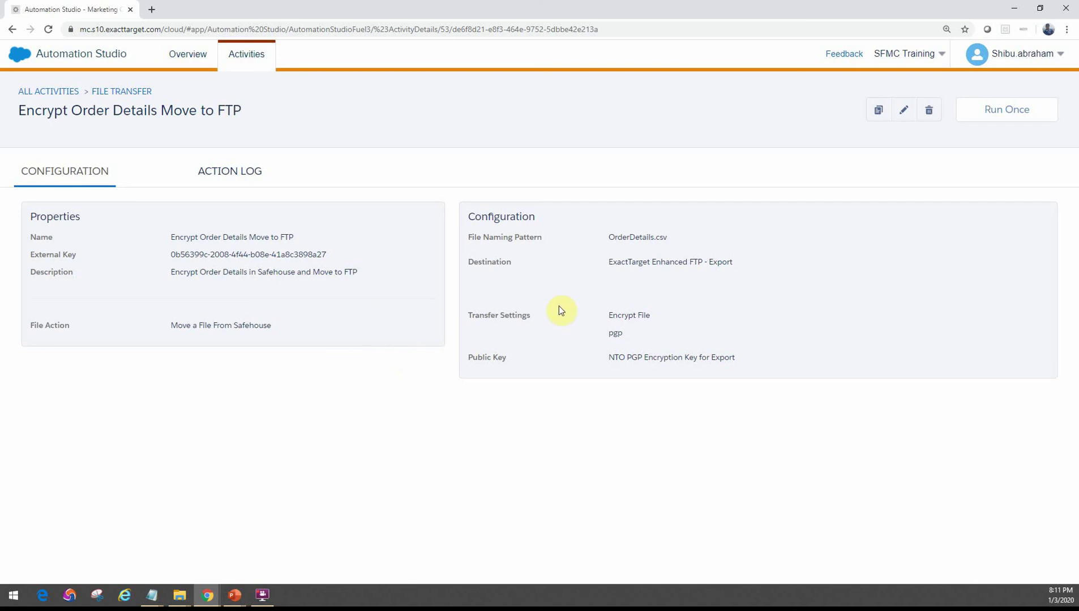
{"action": "left_click_drag", "start_coordinate": [202, 237], "coordinate": [235, 237]}
Create a new automation with a Schedule starting source and a Data Extract as Step 1.
{"action": "left_click", "coordinate": [195, 54]}
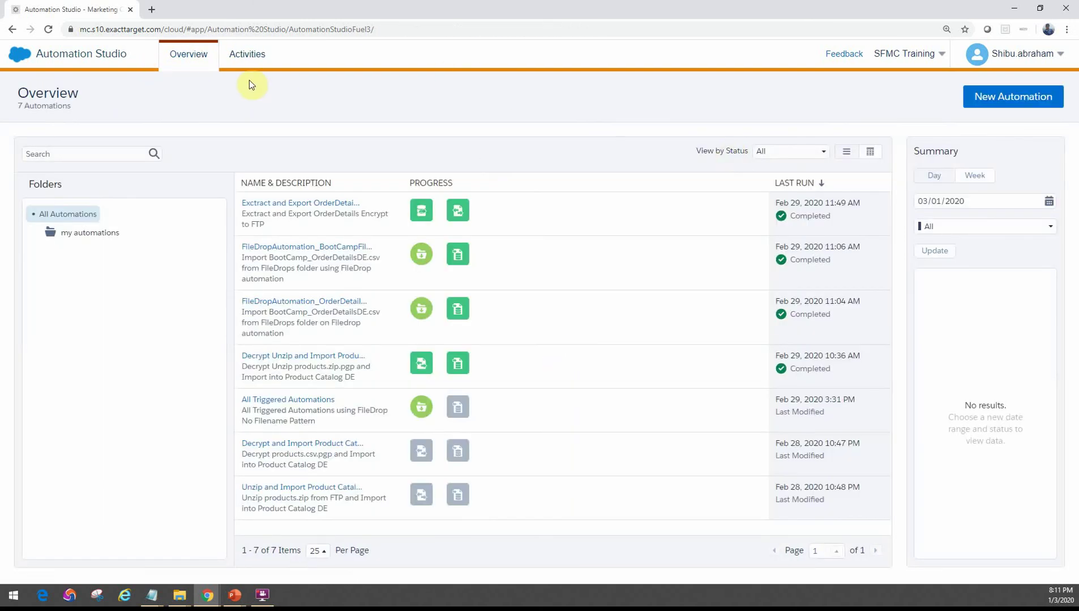
{"action": "left_click", "coordinate": [1000, 98]}
{"action": "left_click_drag", "start_coordinate": [59, 237], "coordinate": [326, 247]}
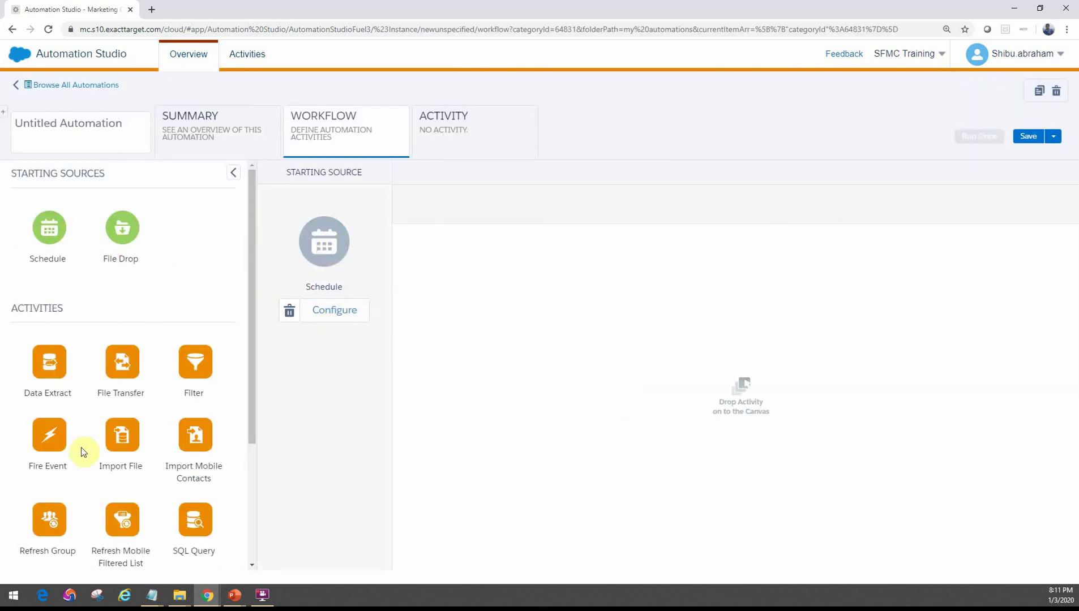
{"action": "left_click_drag", "start_coordinate": [50, 361], "coordinate": [479, 369]}
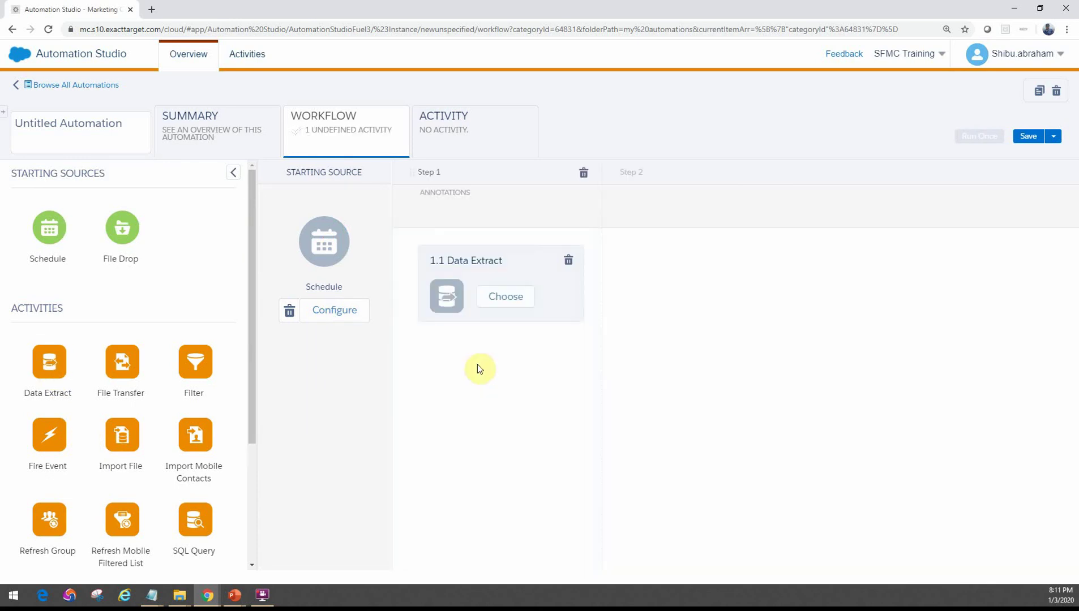
Add a File Transfer as Step 2 running Encrypt Order Details Move to FTP.
{"action": "left_click_drag", "start_coordinate": [134, 368], "coordinate": [695, 327]}
{"action": "left_click", "coordinate": [708, 300]}
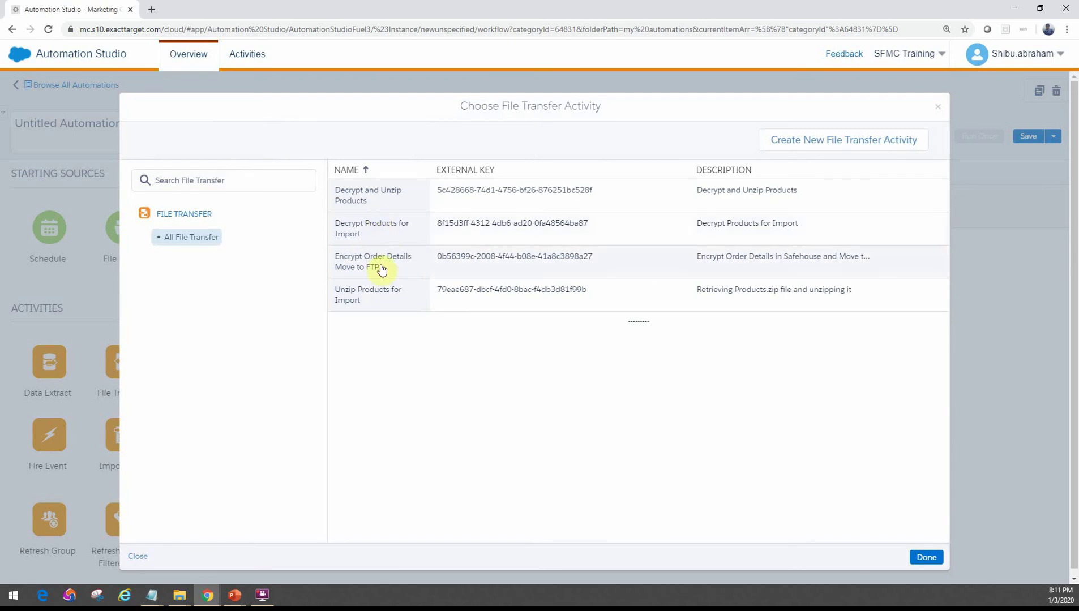
{"action": "left_click", "coordinate": [397, 266]}
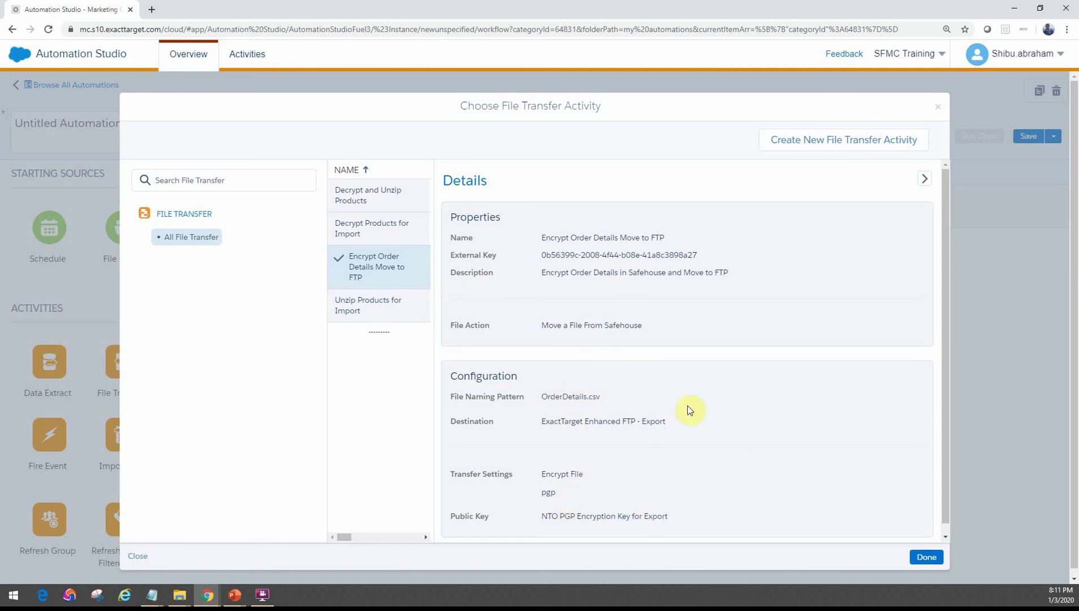
{"action": "left_click", "coordinate": [926, 558]}
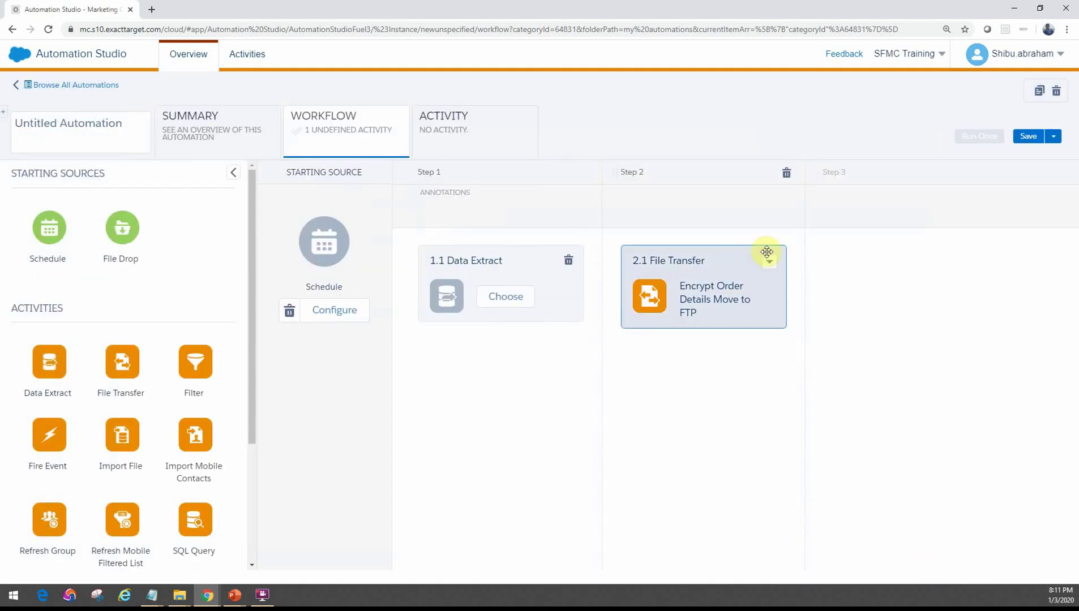